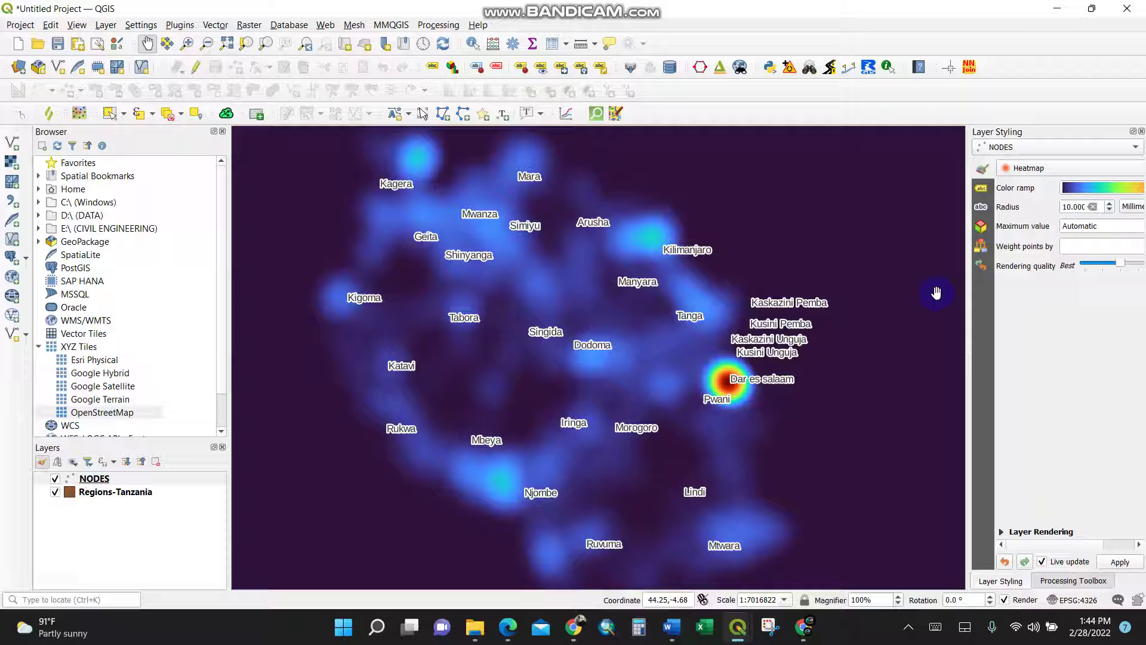
Bring the empty Untitled QGIS project window to the front
mouse_move(738, 626)
click(796, 568)
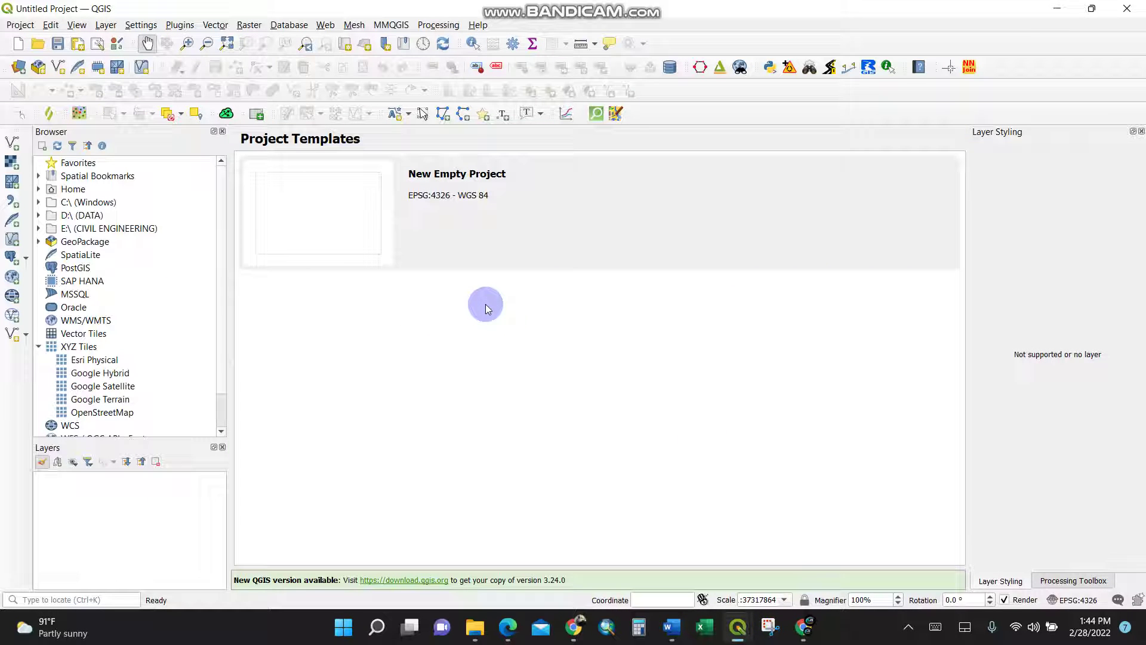
In the vector data source browser, go to the Desktop Heat Map File folder filtered to ESRI Shapefiles
click(14, 144)
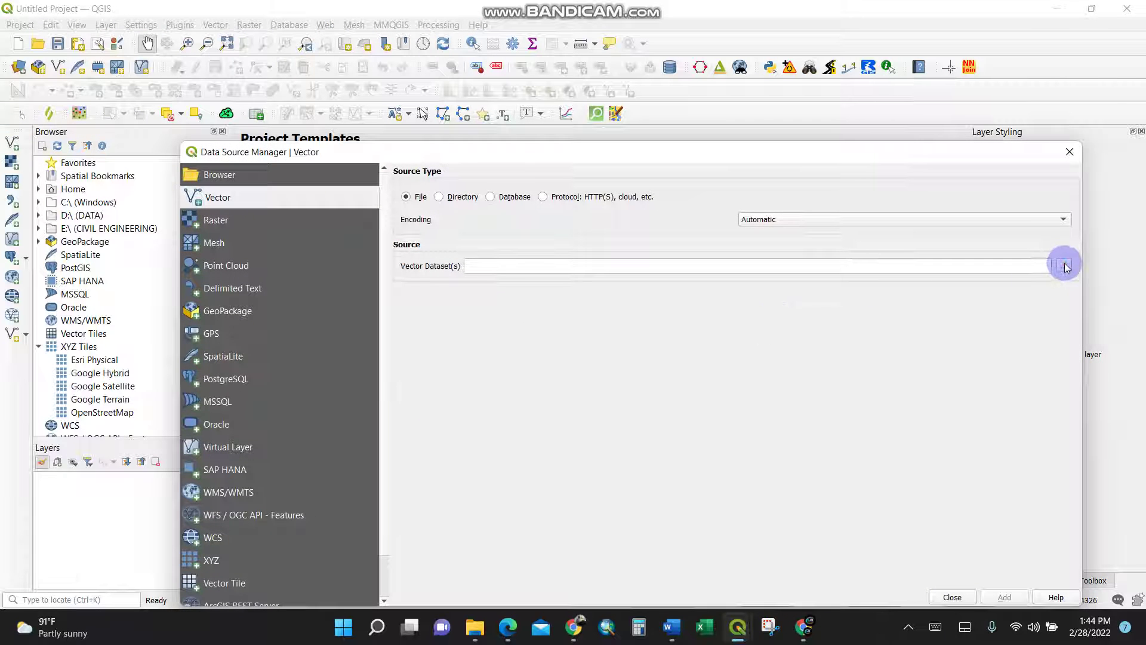
click(1063, 265)
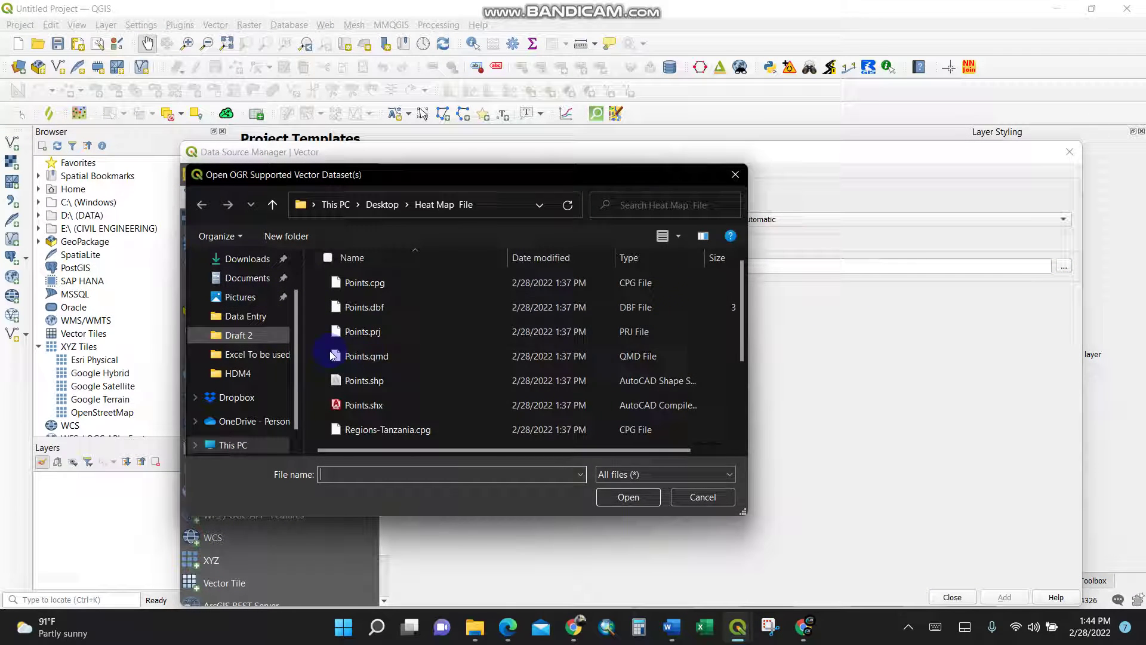
click(385, 204)
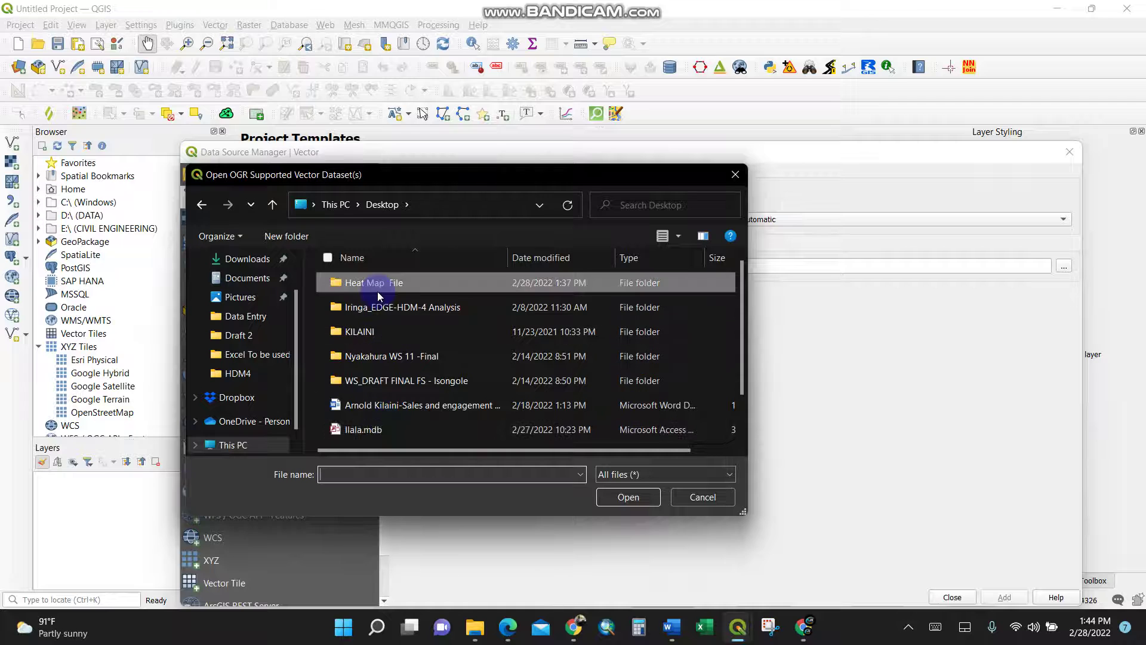
double_click(378, 283)
scroll(383, 359, down, 2)
scroll(383, 358, down, 2)
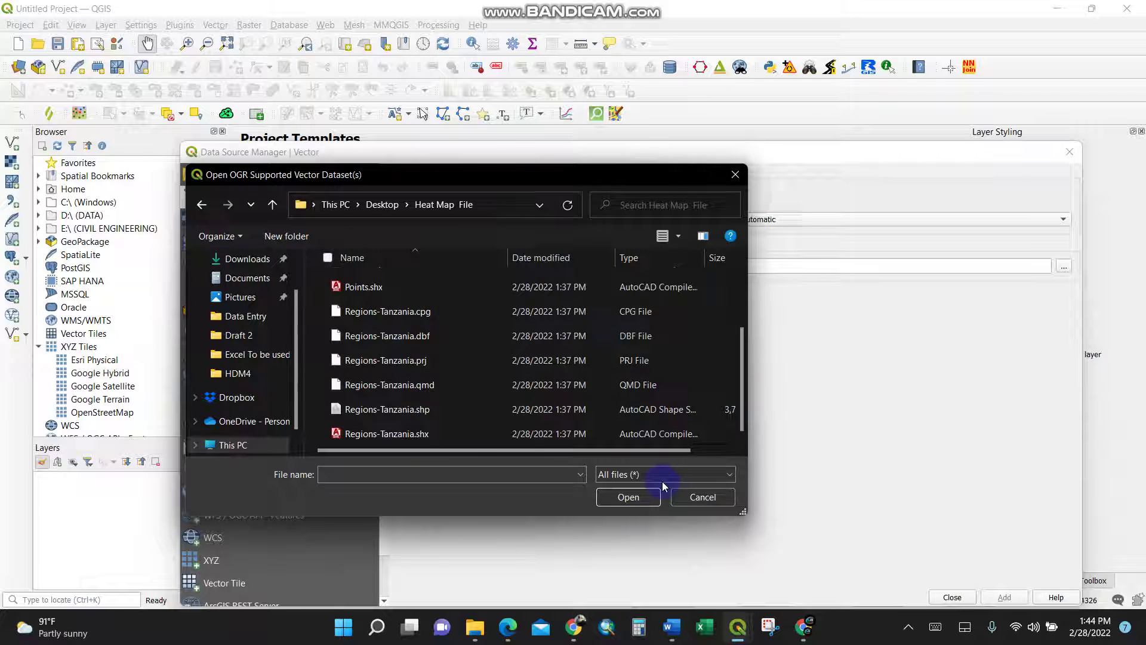
click(666, 476)
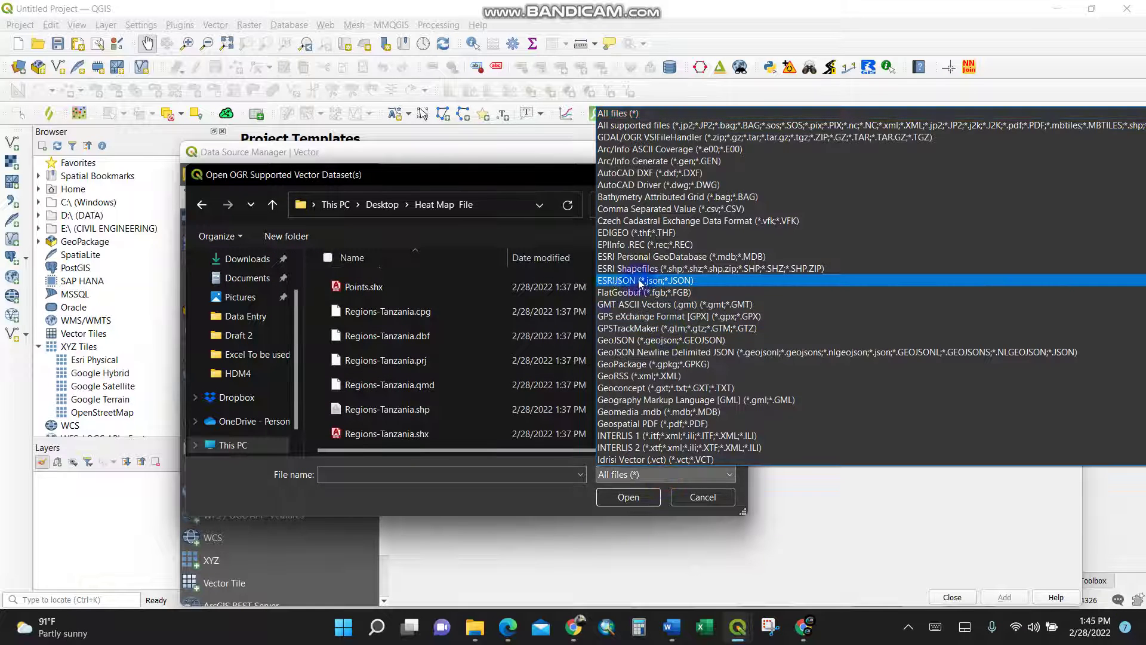
click(675, 267)
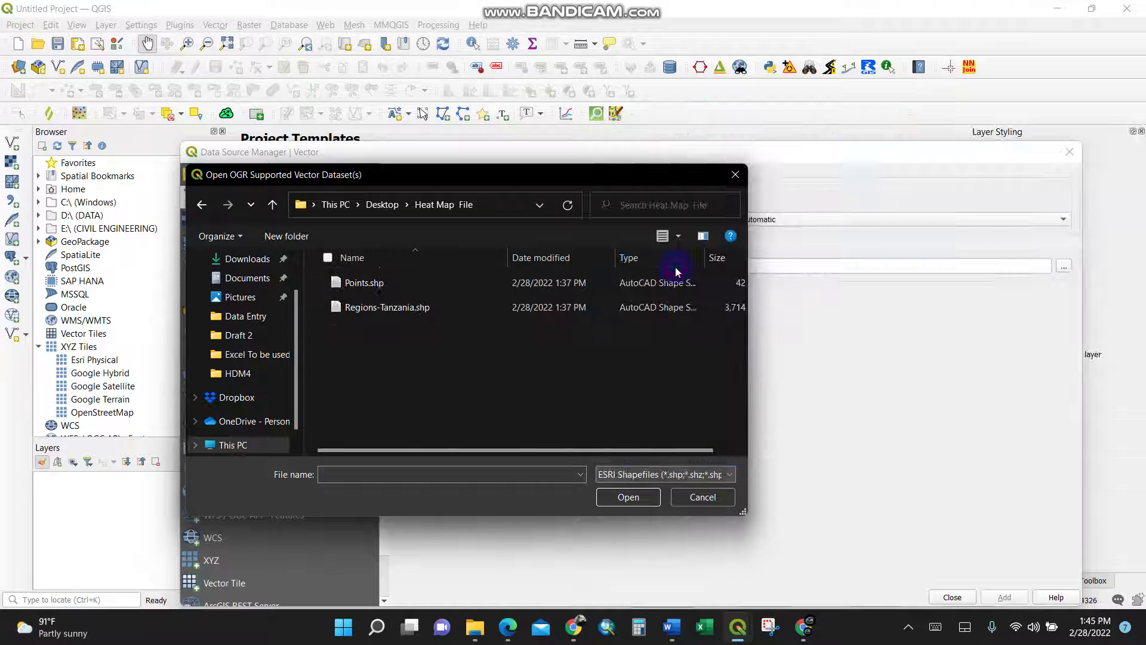
Add Points.shp to the project as the Points layer and select it
click(367, 285)
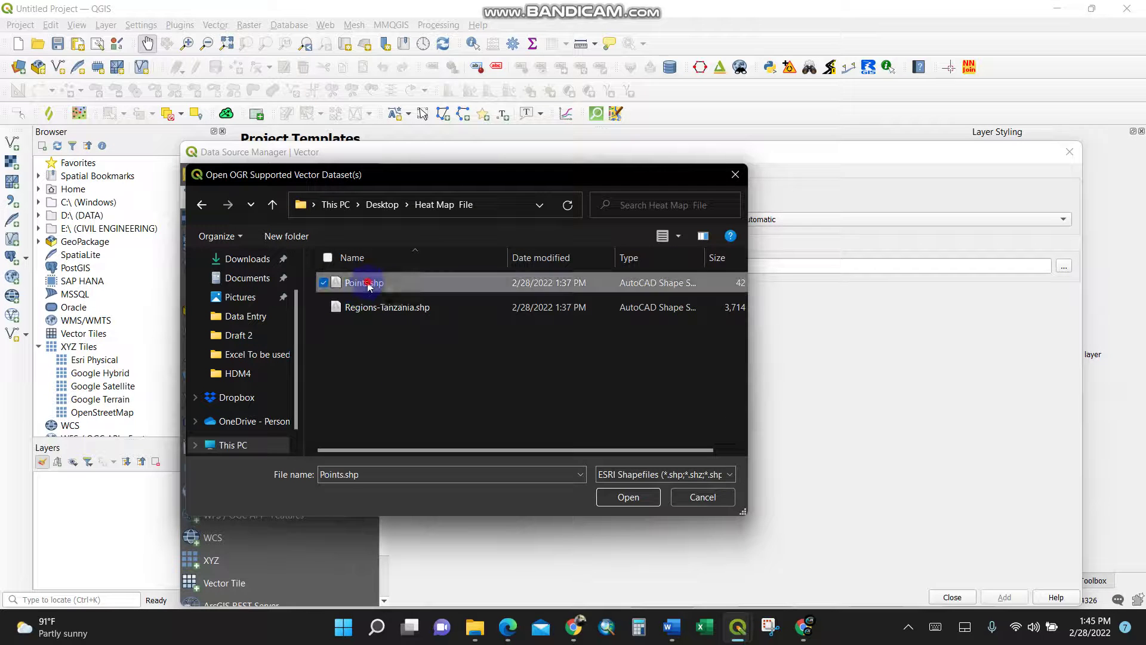
click(632, 497)
click(1003, 597)
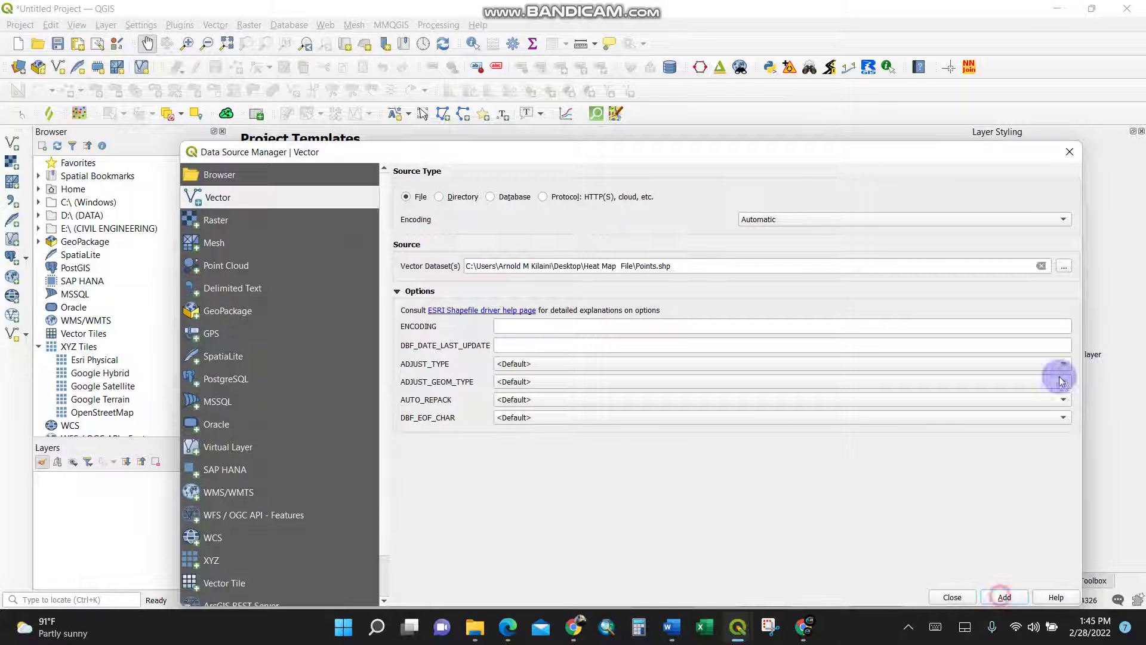
click(1069, 152)
click(122, 483)
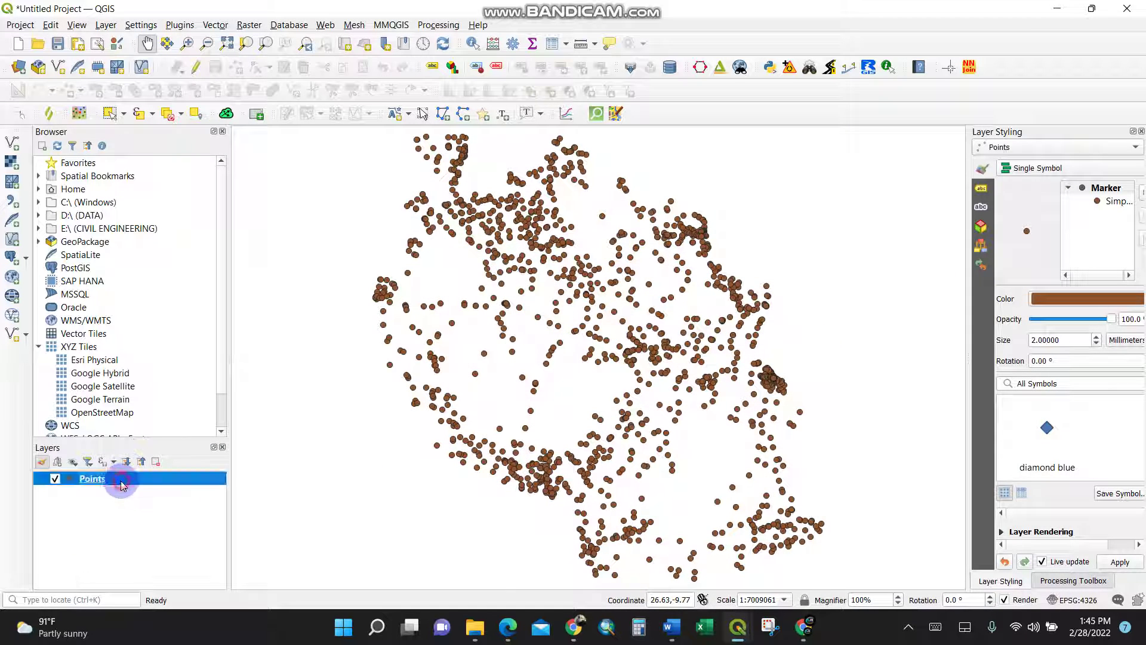
Add Regions-Tanzania.shp from the same folder as a second vector layer
right_click(122, 483)
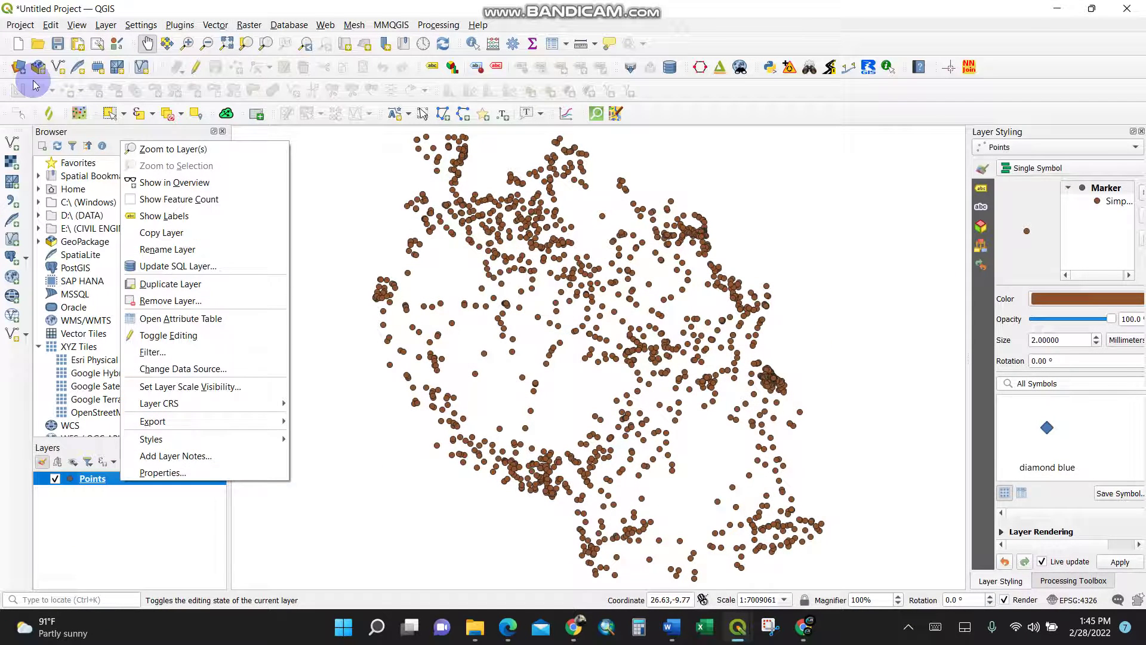
click(12, 142)
click(1063, 266)
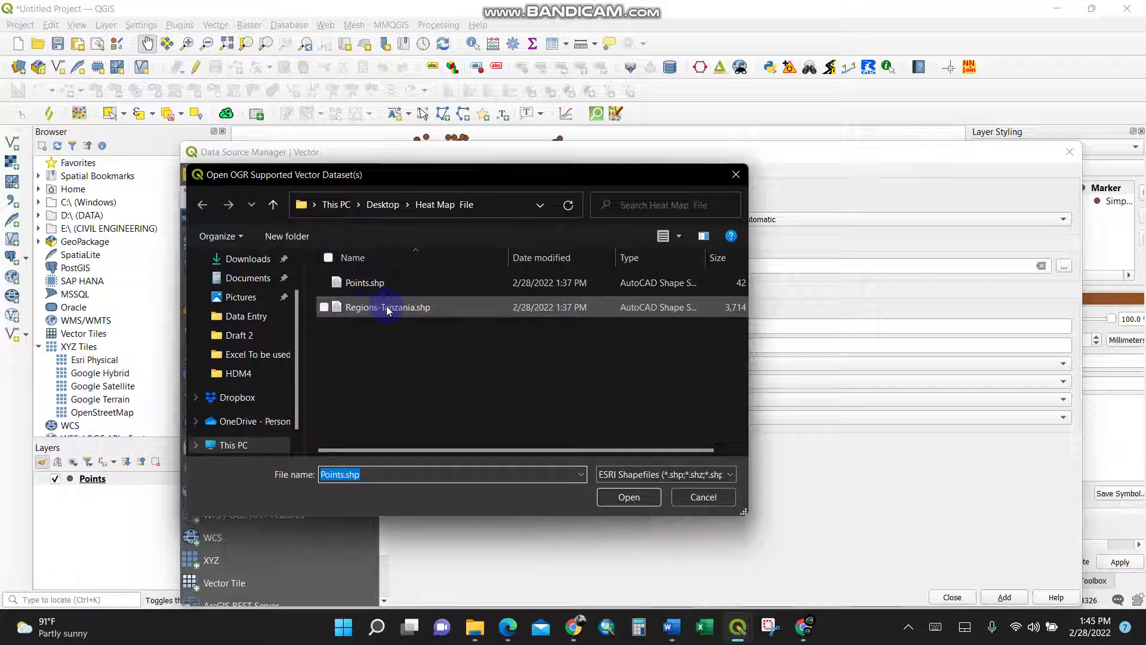
click(421, 309)
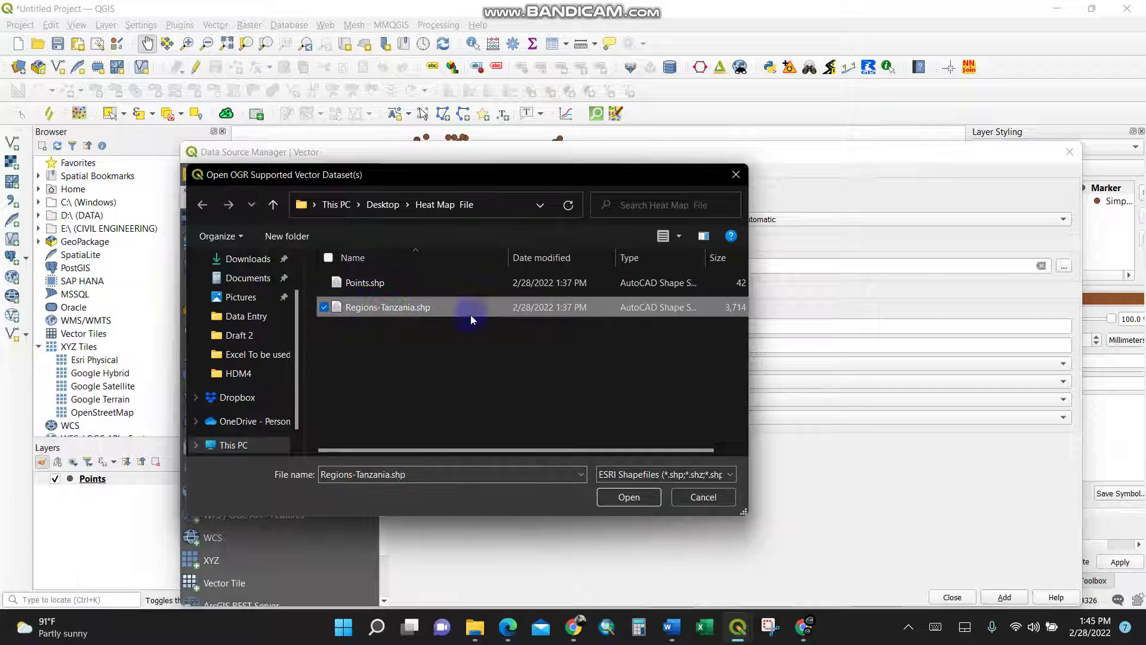
click(629, 498)
click(1004, 597)
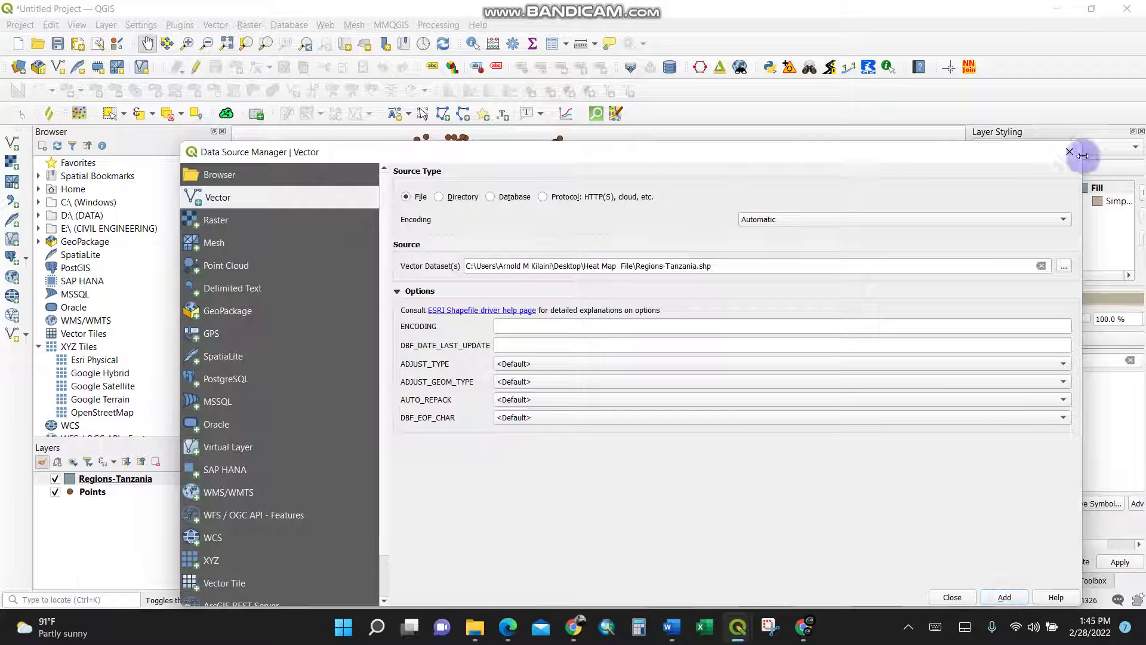
click(1069, 151)
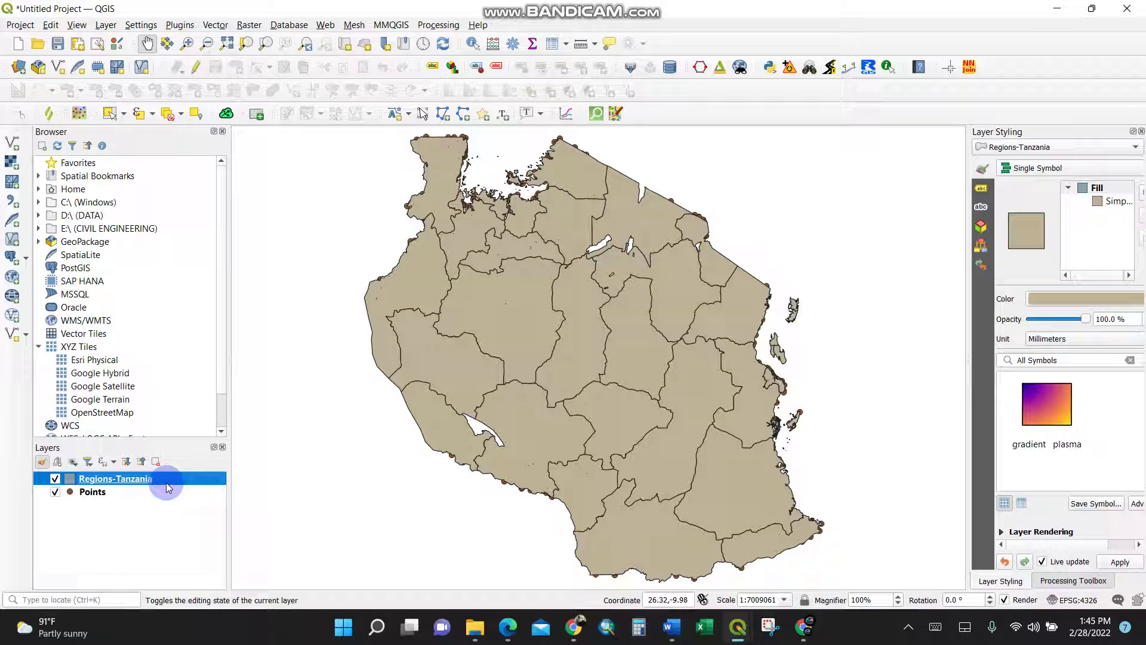
Reorder the layers so Regions-Tanzania sits beneath the Points layer
drag(167, 479, 162, 510)
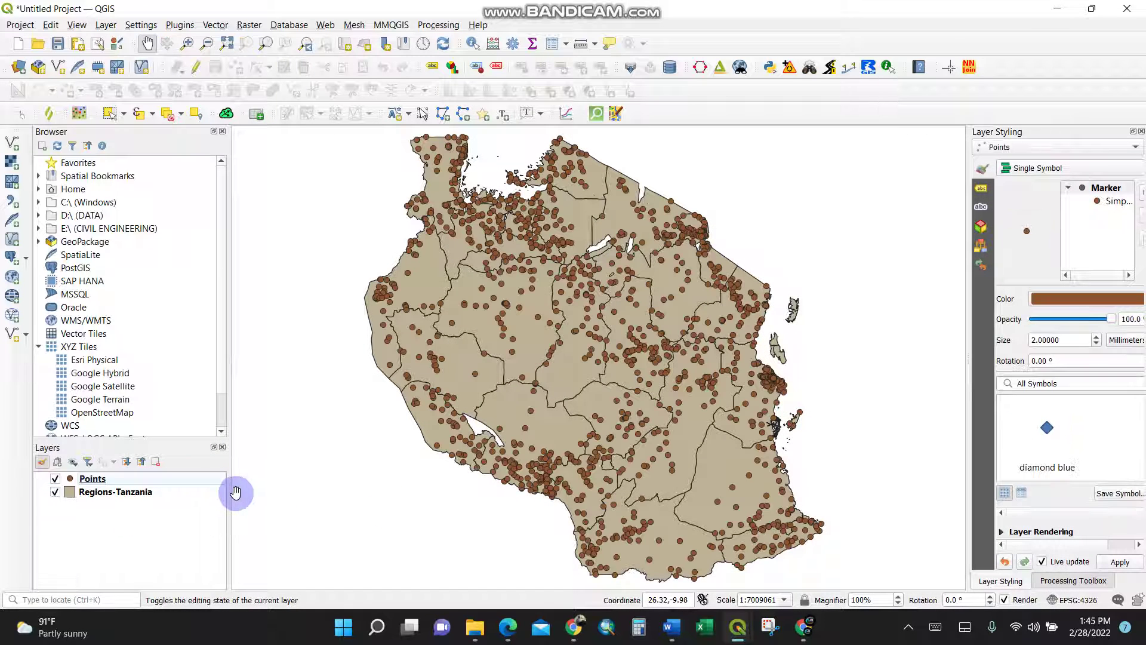
click(114, 481)
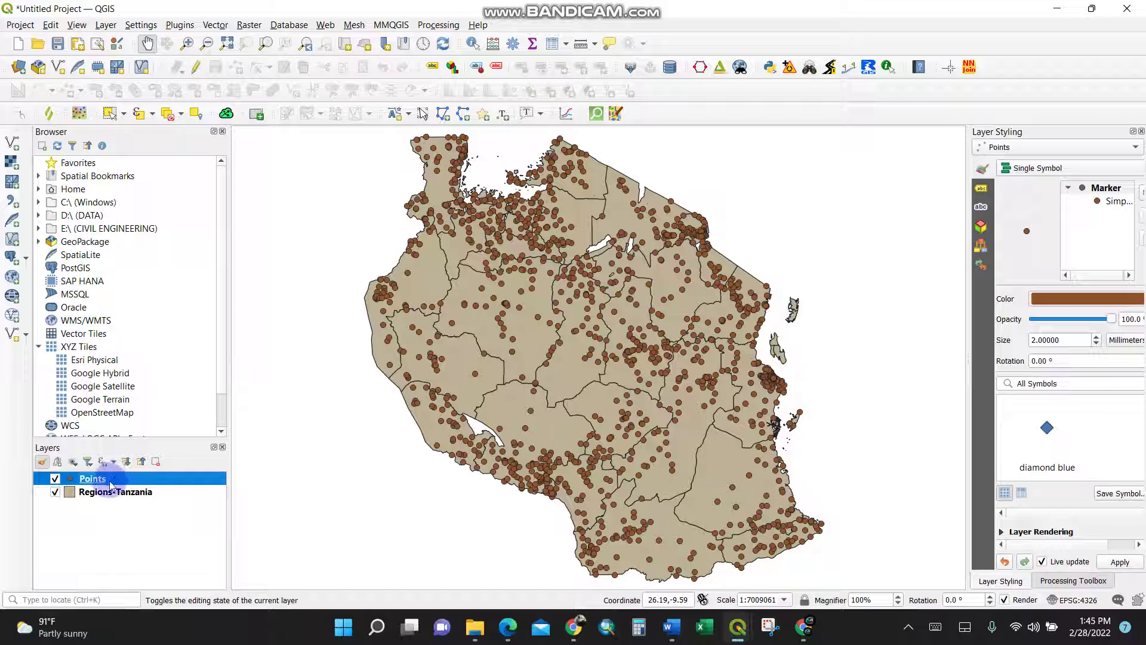
Set the Regions-Tanzania layer to Single Labels in its labelling properties
click(110, 492)
right_click(113, 491)
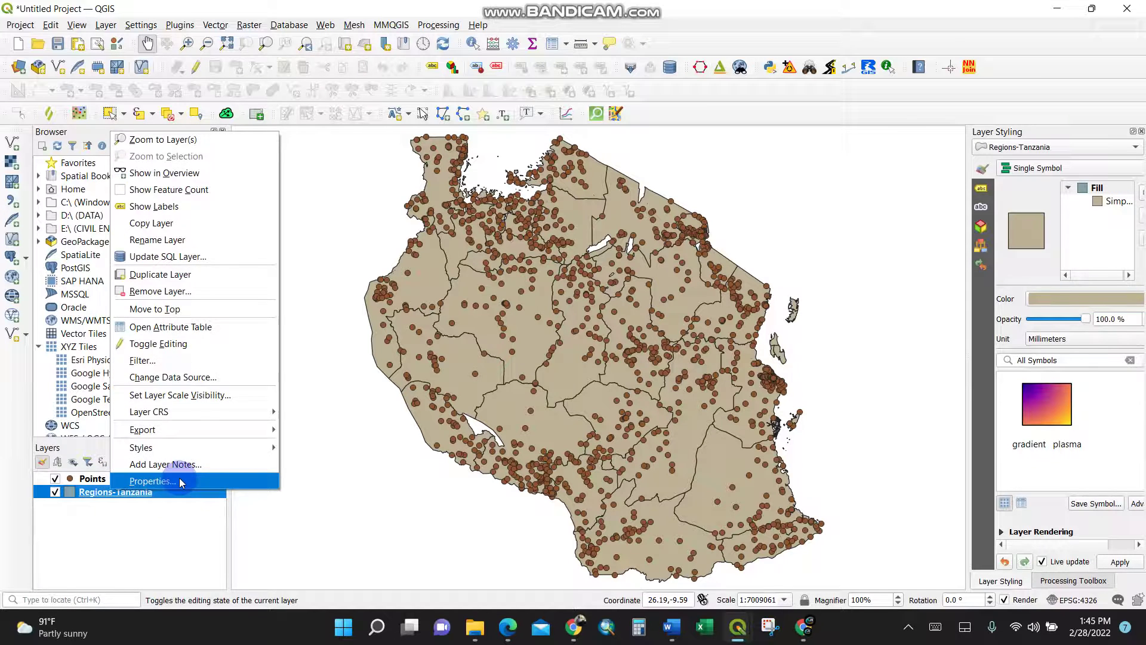
click(636, 215)
click(298, 123)
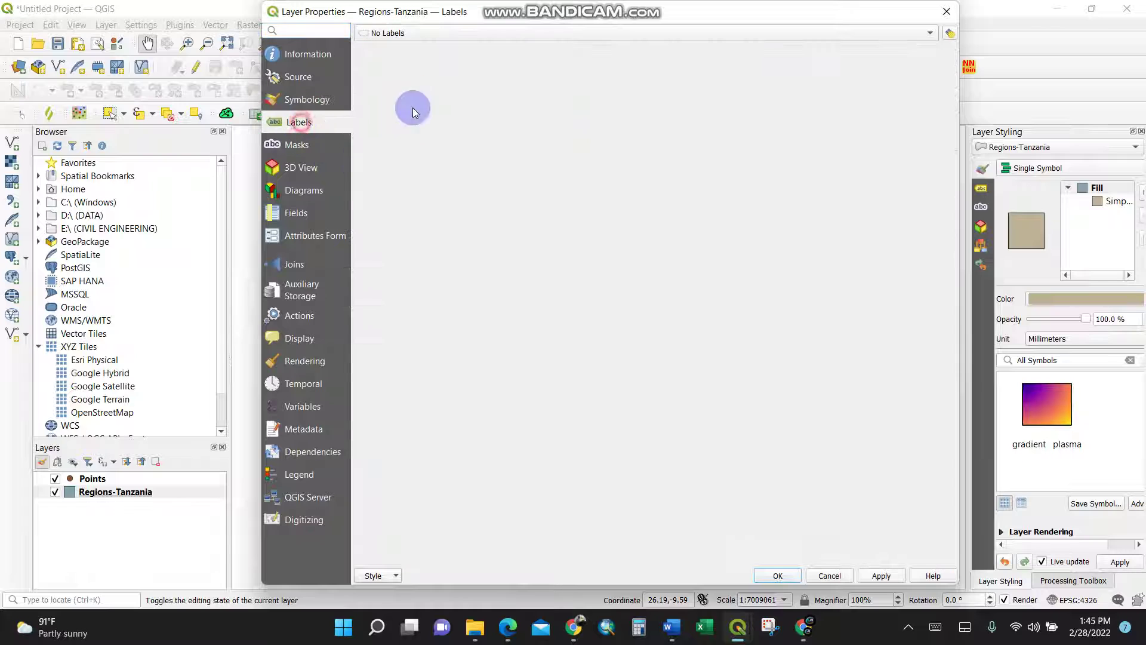
click(489, 38)
click(430, 46)
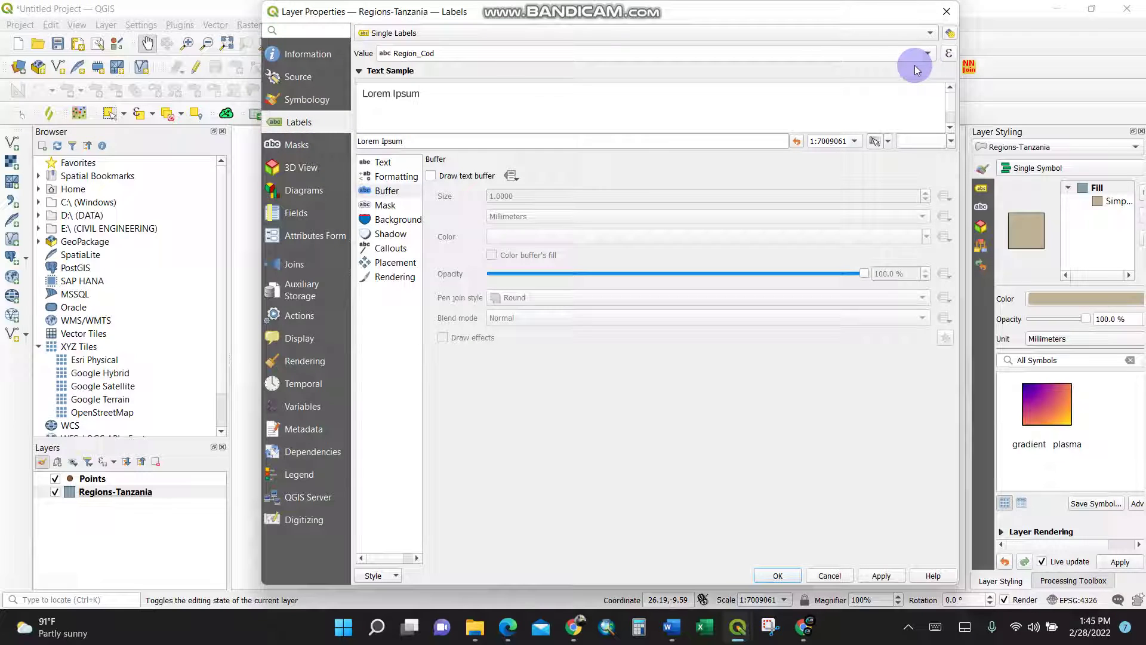
Label regions by the Region_Nam field with a text buffer and apply
click(923, 53)
click(486, 82)
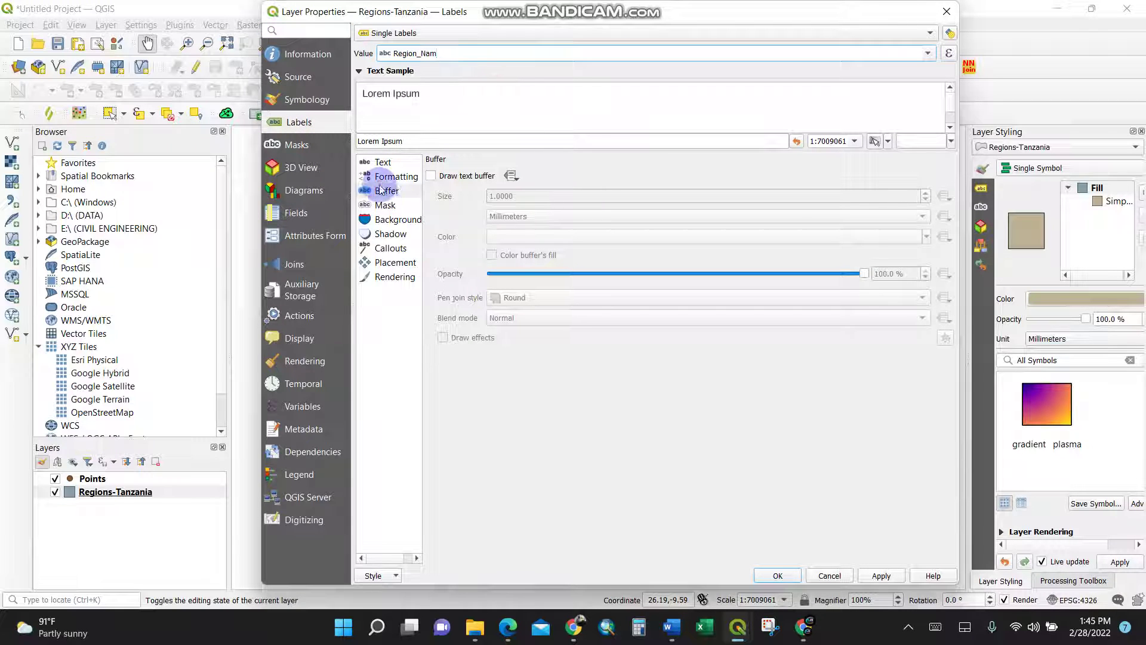
click(438, 176)
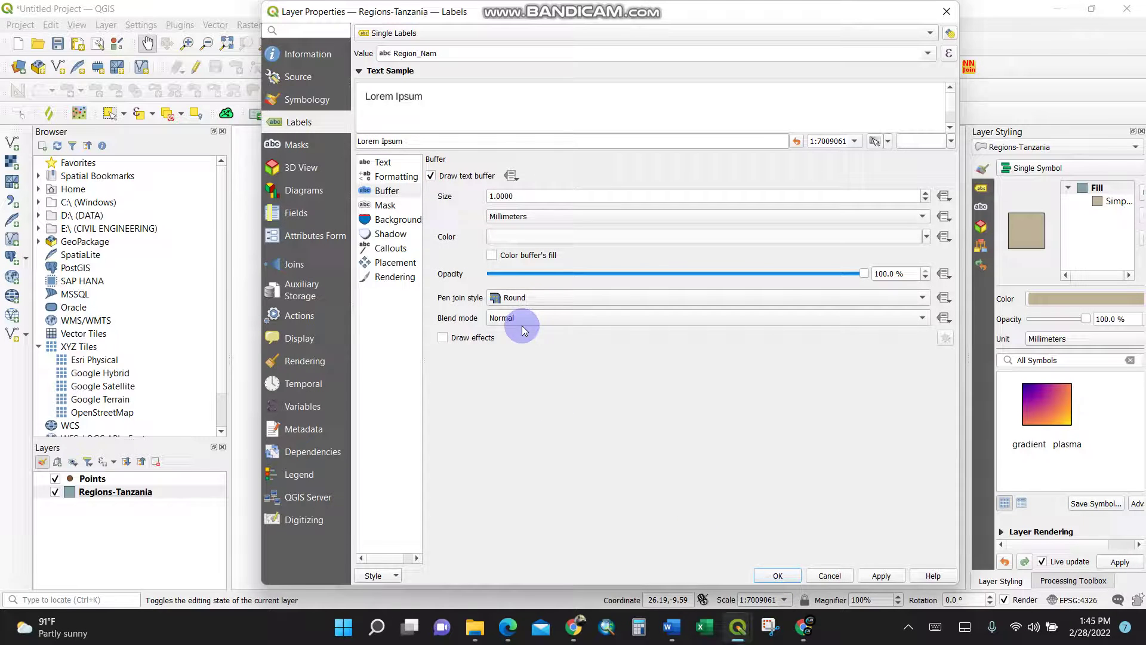
click(778, 575)
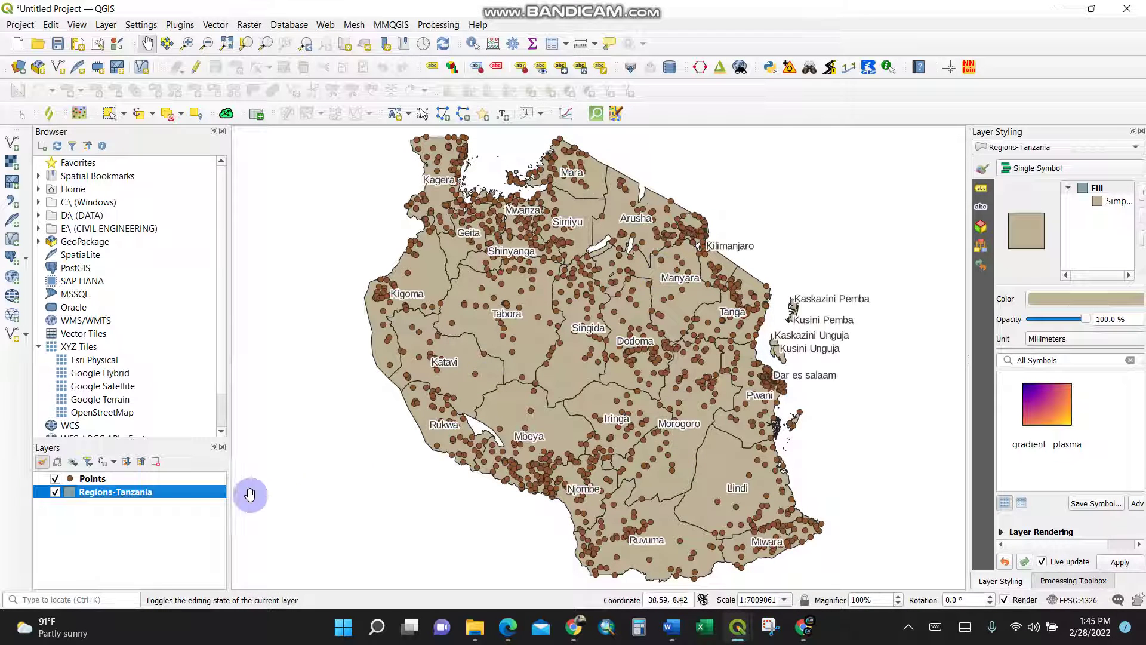
Show the renderer type list in the Points layer's symbology properties
click(101, 481)
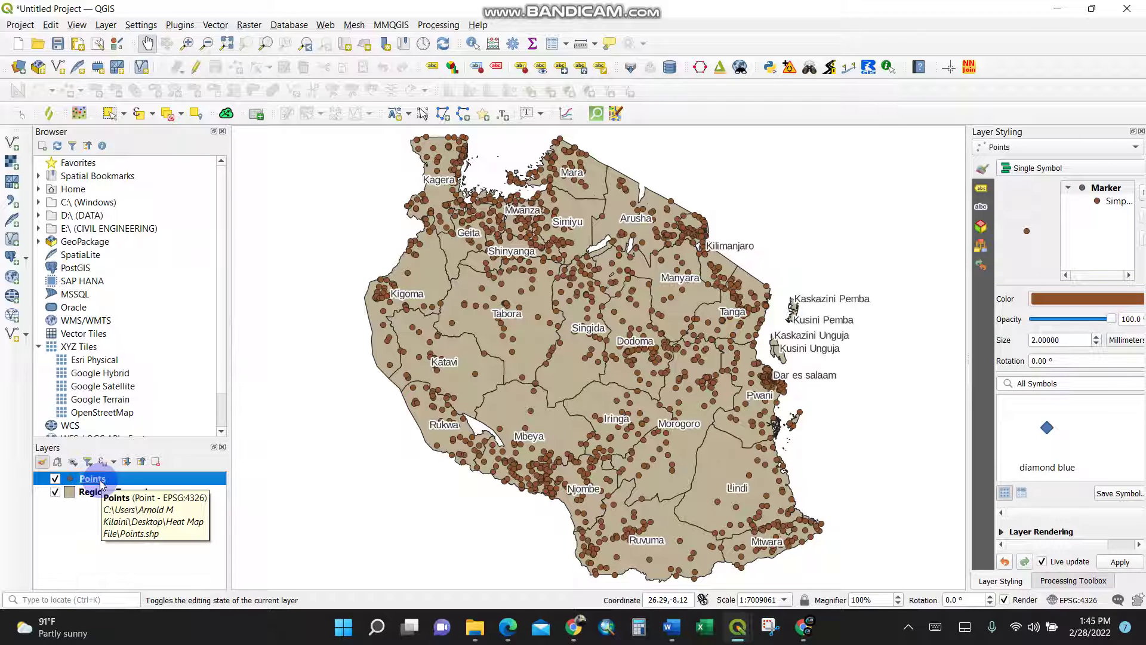
click(96, 494)
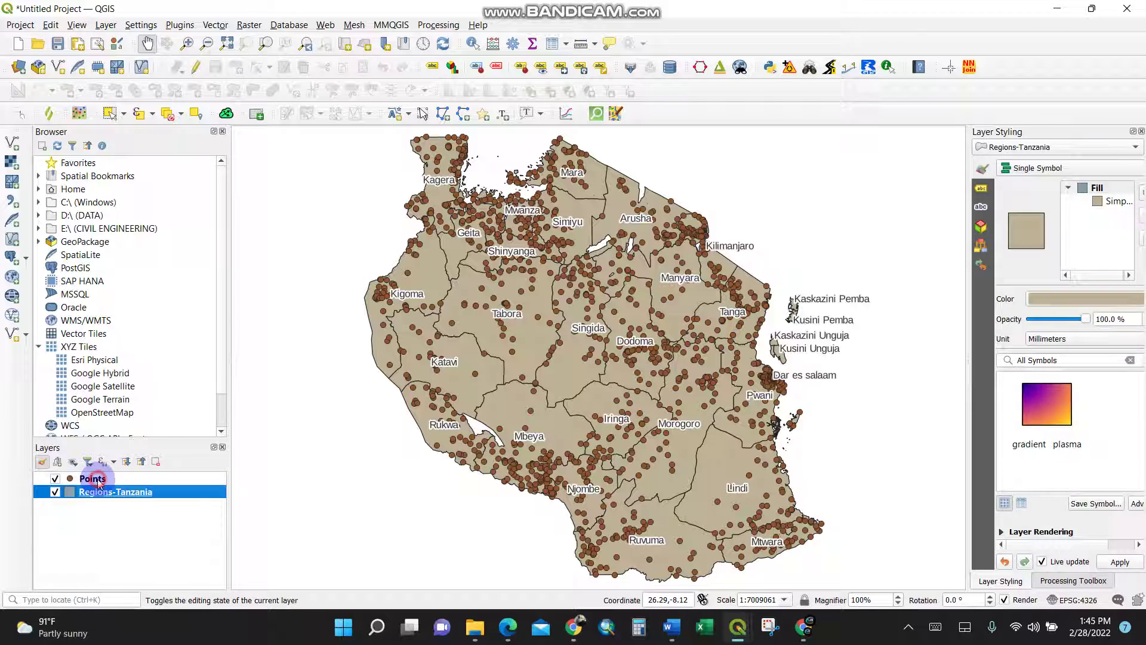
click(96, 482)
right_click(97, 481)
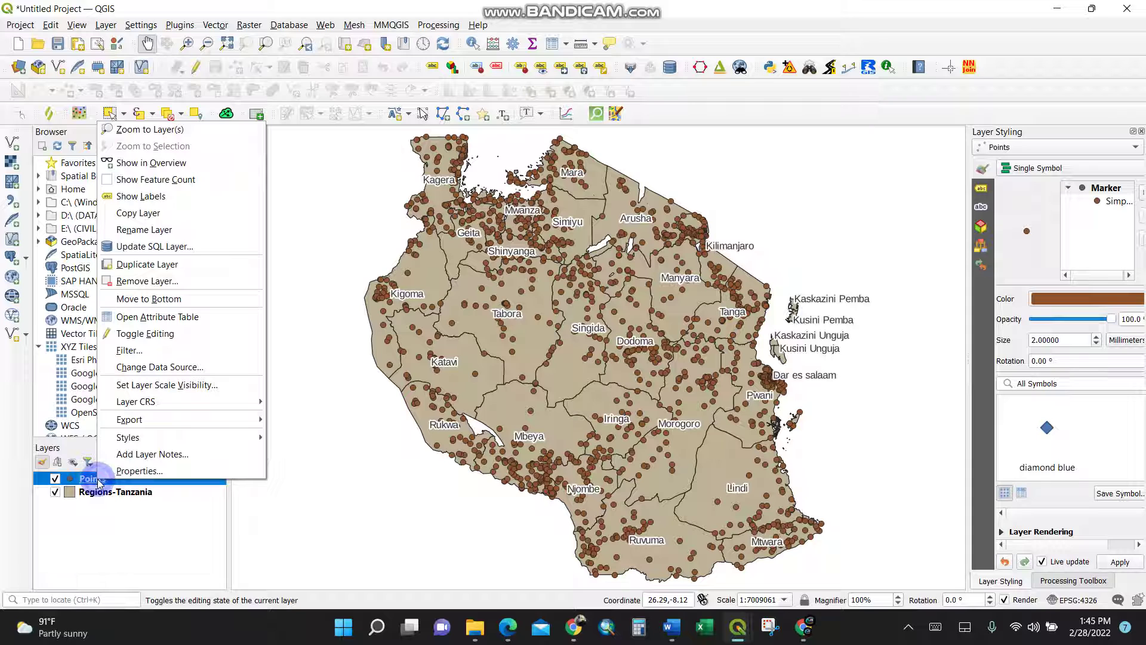
click(145, 469)
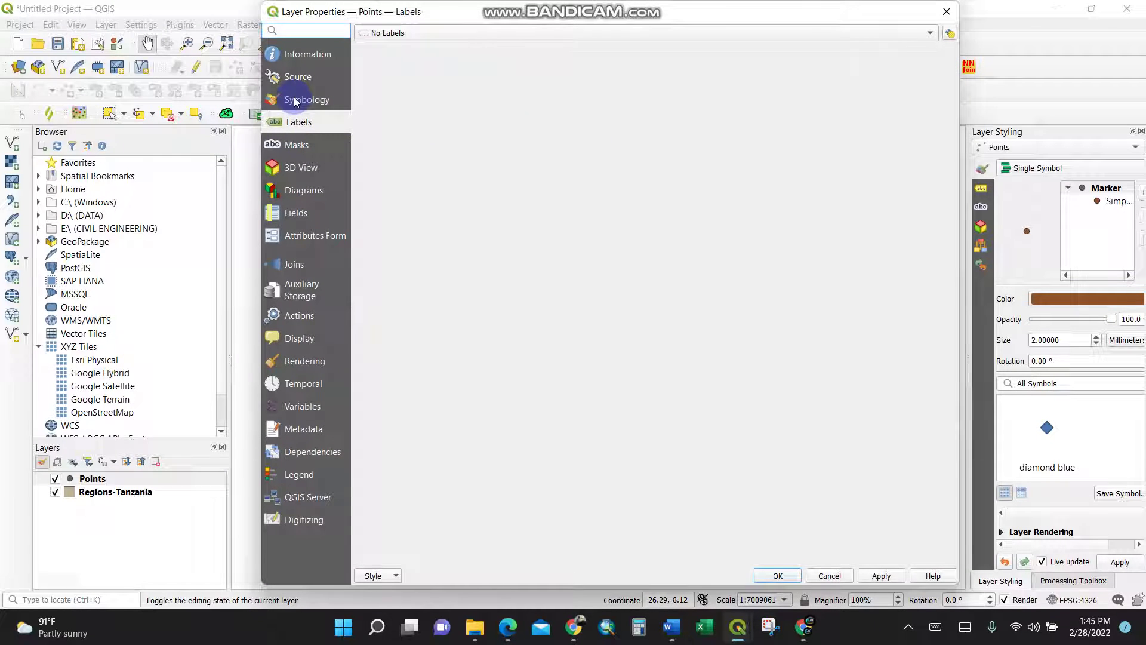
click(302, 98)
click(473, 33)
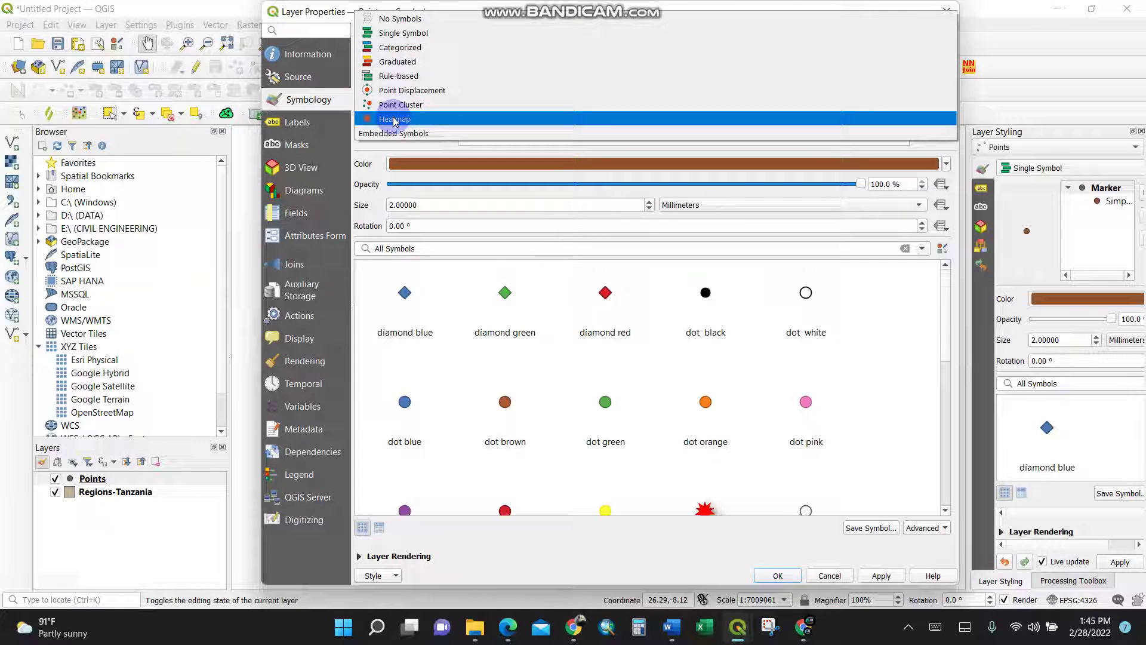
Render Points as a Heatmap with the Turbo colour ramp and a 15 mm radius
click(397, 119)
click(953, 52)
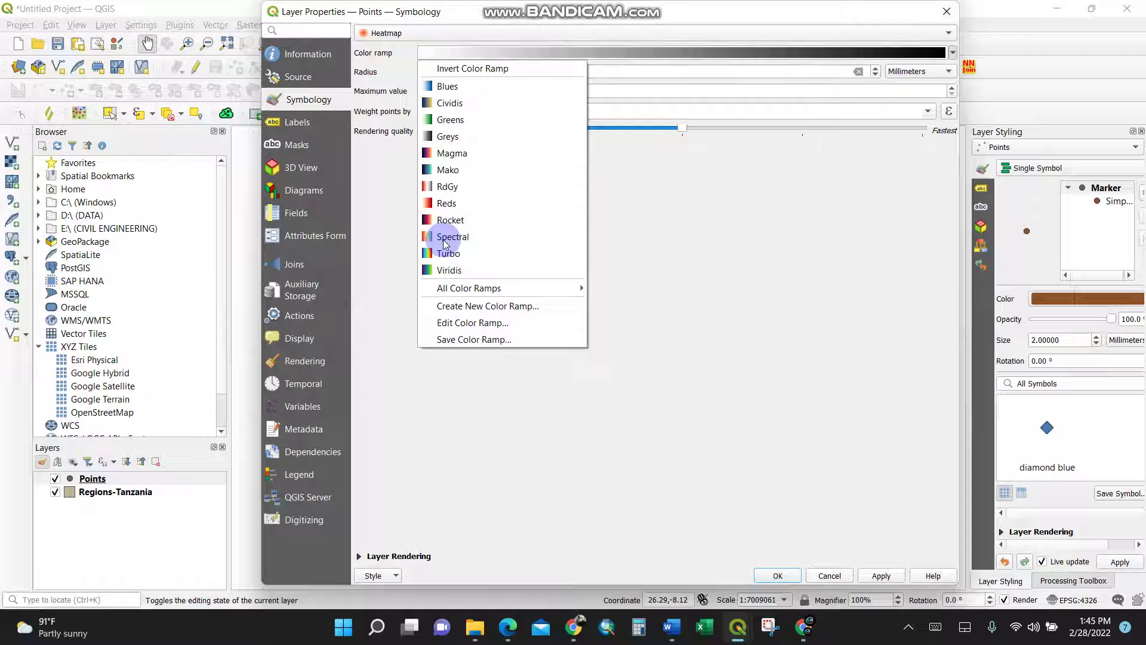
click(458, 255)
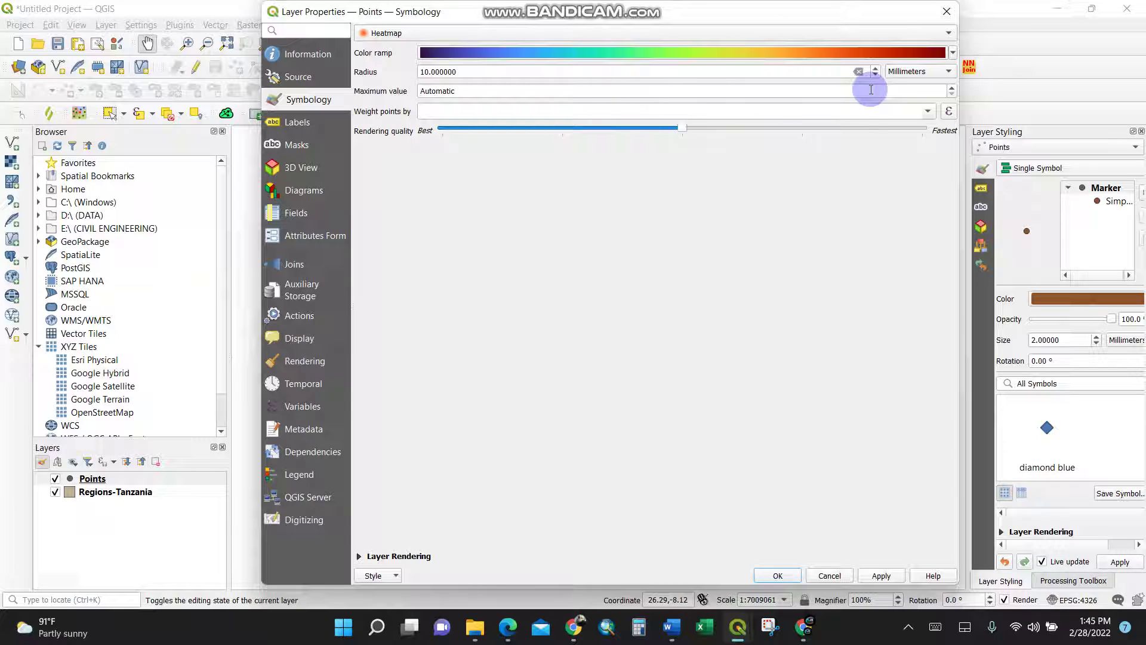
click(463, 72)
drag(462, 72, 398, 70)
text(15.000000)
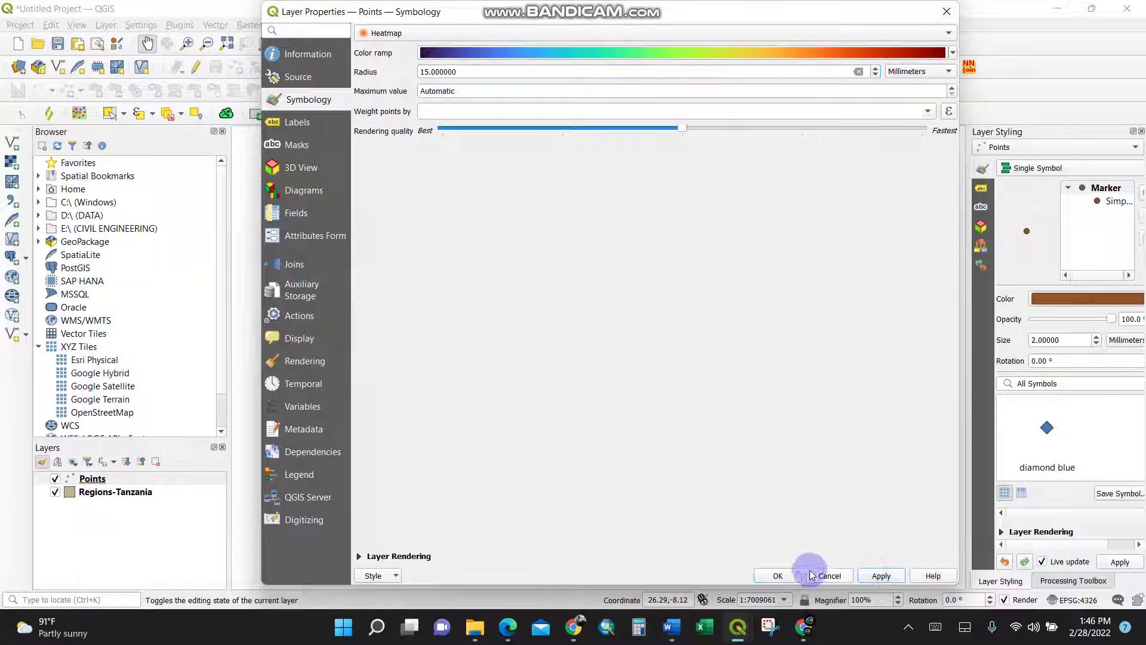
Apply the heatmap settings so the canvas renders the purple-to-red heatmap
click(780, 574)
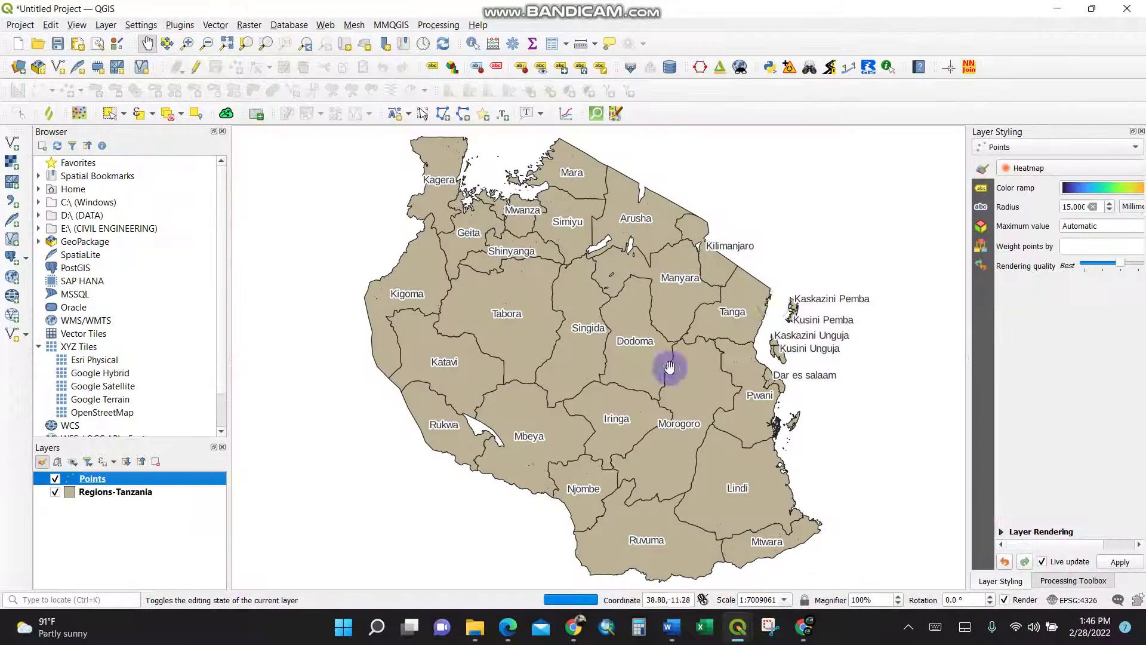